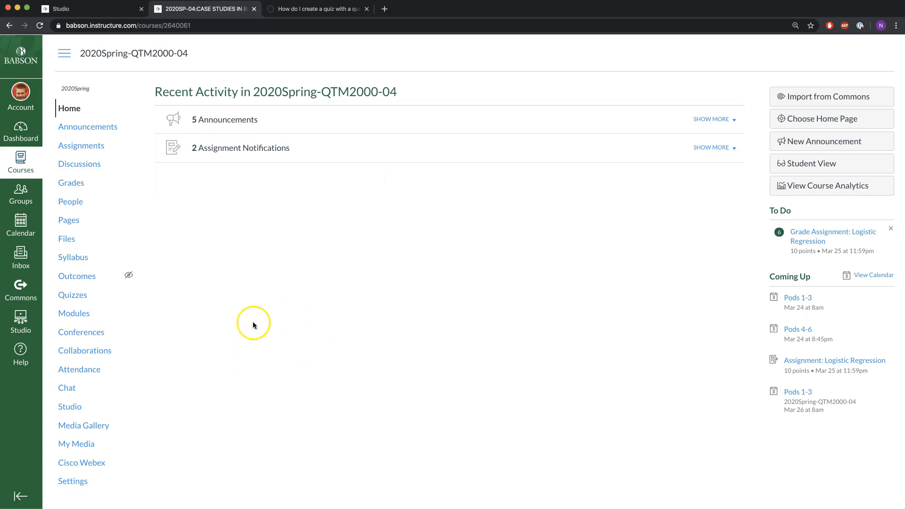
# - Open the list of question banks for the 2020Spring-QTM2000-04 course from its quizzes
pyautogui.click(82, 301)
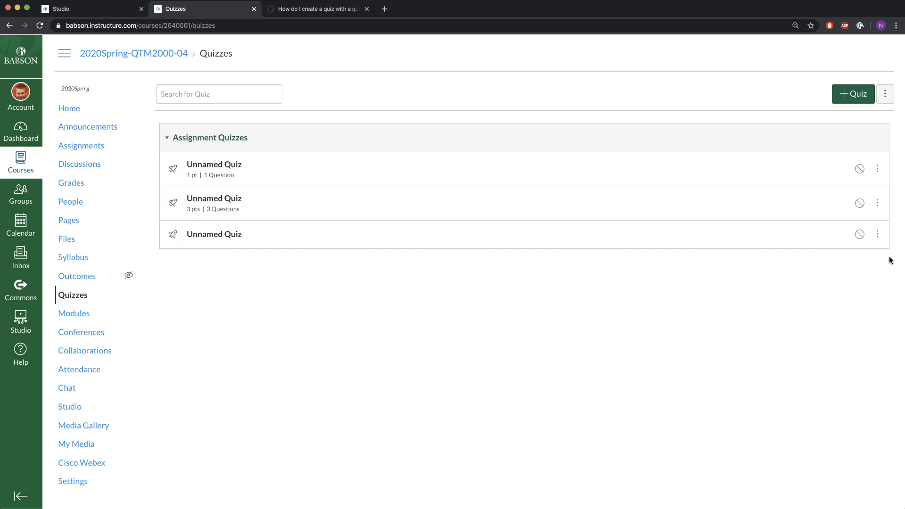
pyautogui.click(889, 98)
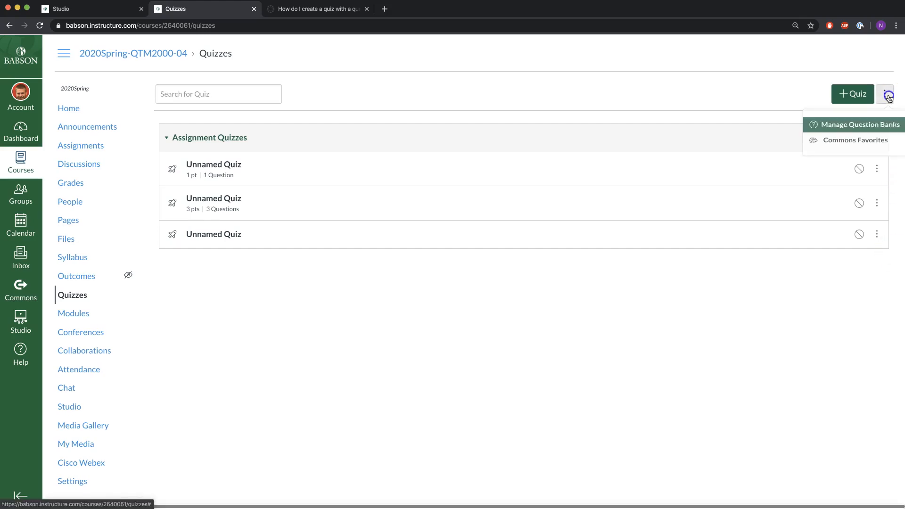
pyautogui.click(860, 126)
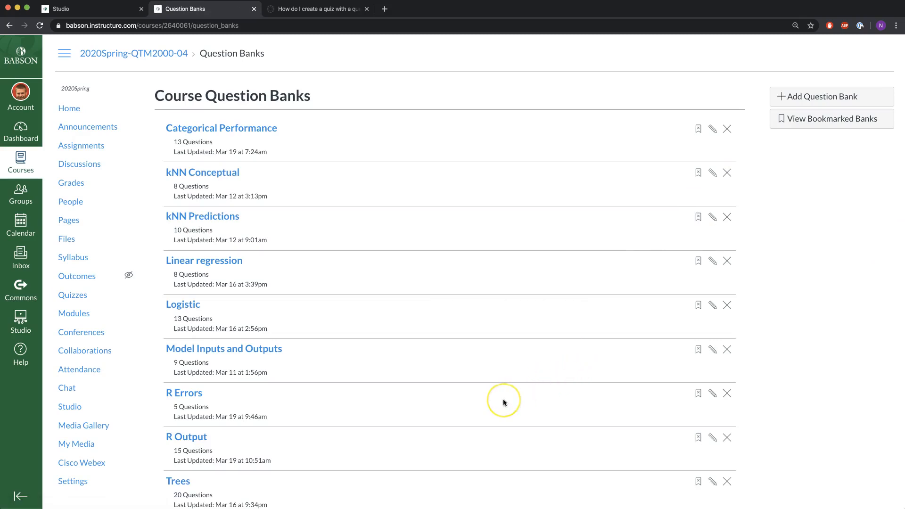
# - Examine the course question banks and the number of questions in the Categorical Performance bank
pyautogui.scroll(-5, 502, 398)
pyautogui.scroll(5, 503, 399)
pyautogui.scroll(-1, 346, 304)
pyautogui.scroll(1, 346, 304)
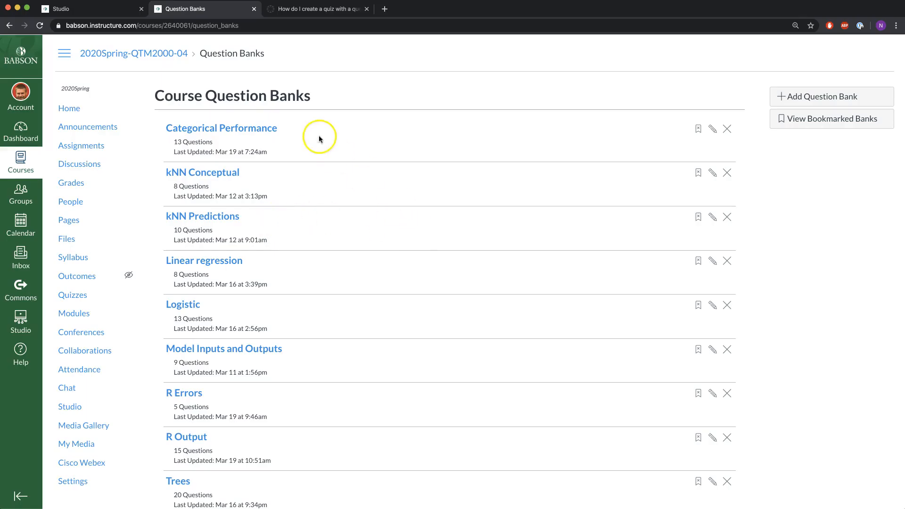
pyautogui.moveTo(171, 141); pyautogui.dragTo(218, 143)
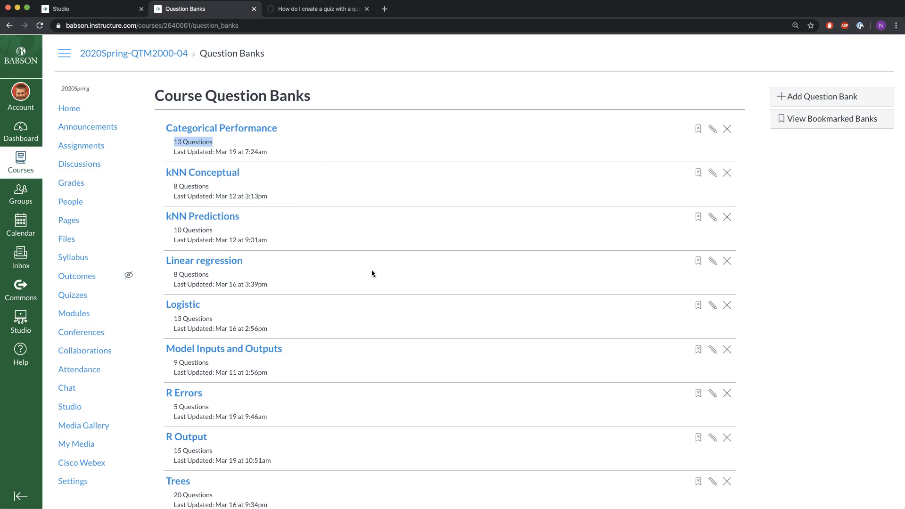
pyautogui.click(399, 150)
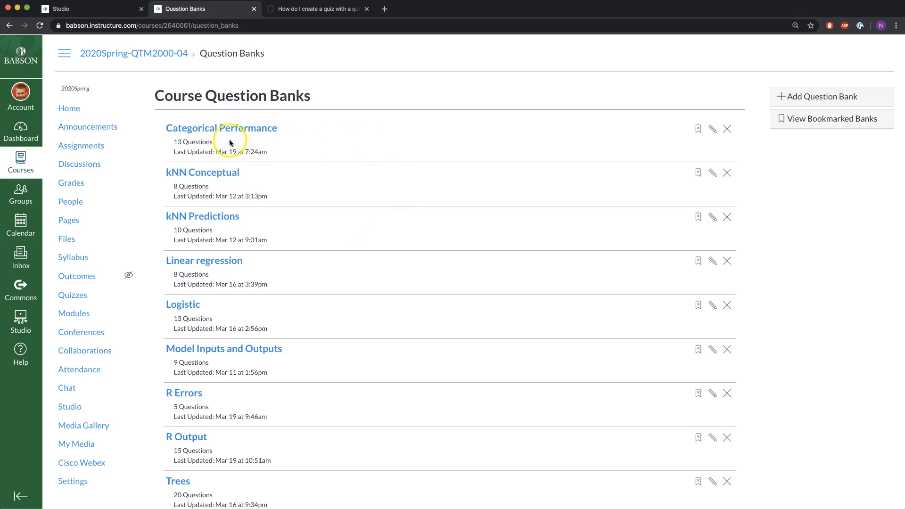
pyautogui.moveTo(227, 144); pyautogui.dragTo(173, 141)
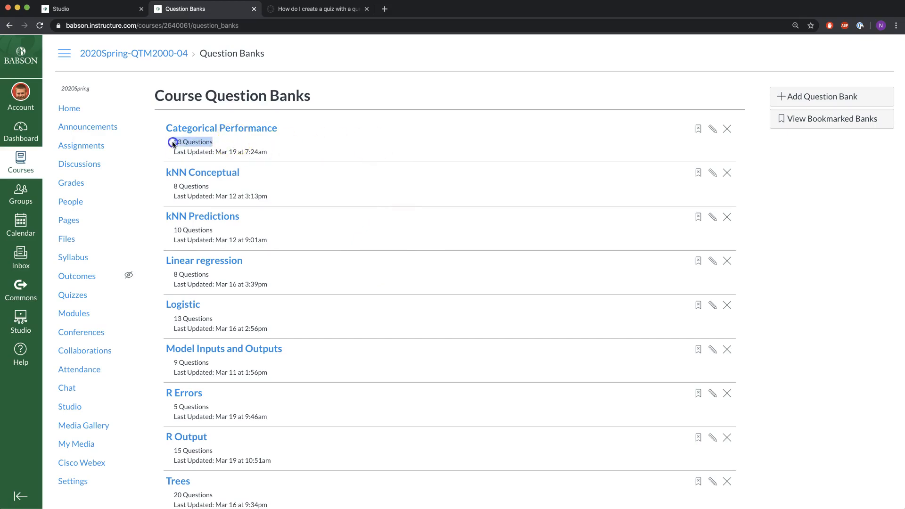
pyautogui.click(421, 149)
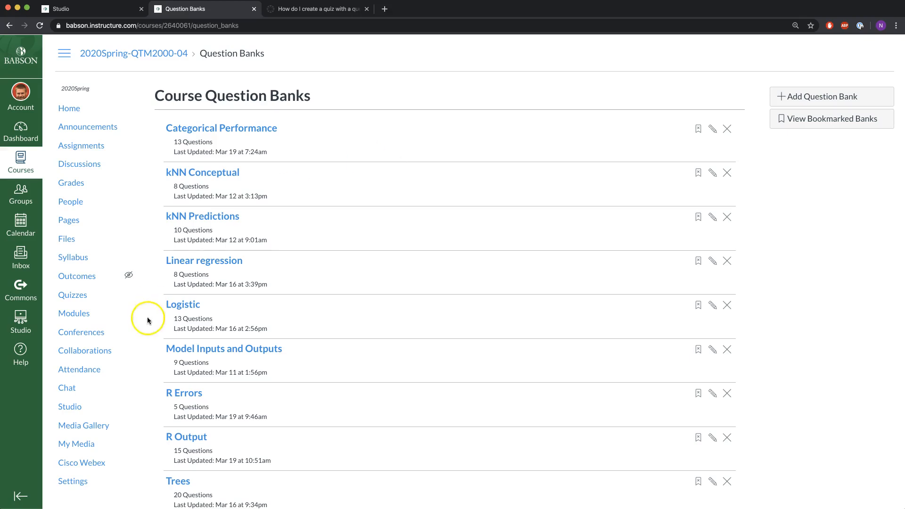
# - Return to the course quizzes and open the unnamed quiz that has no questions for editing
pyautogui.click(71, 295)
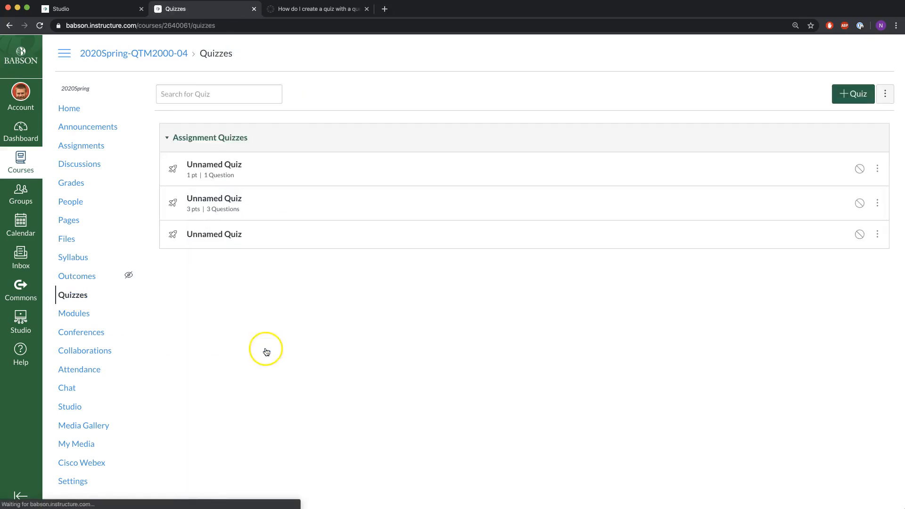
pyautogui.click(426, 231)
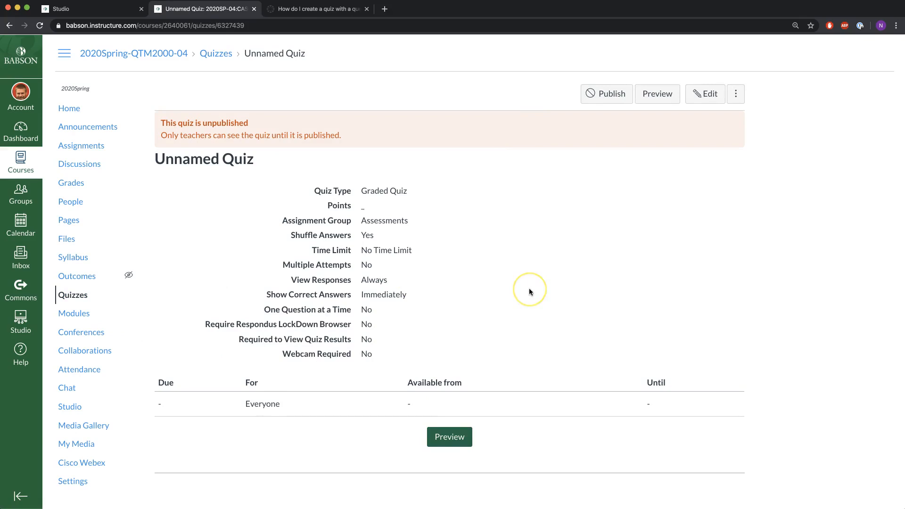
pyautogui.click(703, 94)
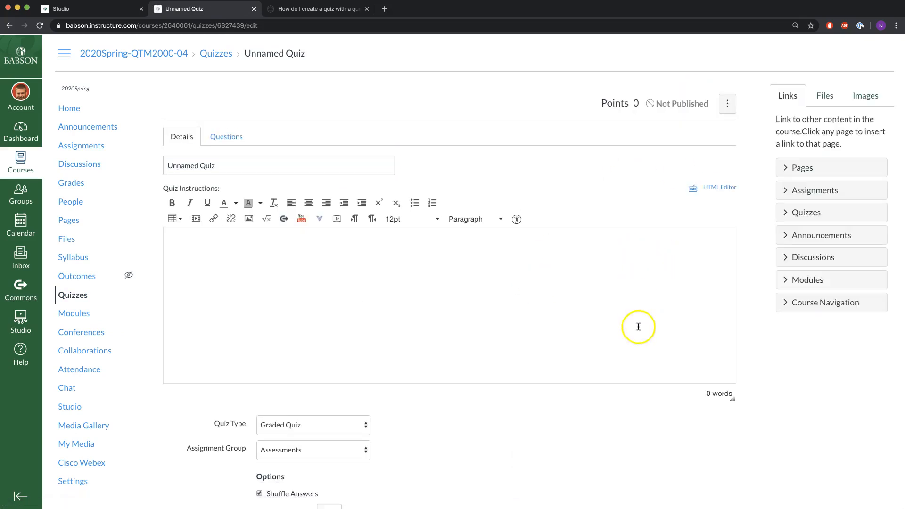
# - Review the quiz type and assignment group choices, keeping Graded Quiz and Assessments selected
pyautogui.scroll(-2, 620, 429)
pyautogui.scroll(-10, 621, 433)
pyautogui.scroll(-2, 621, 430)
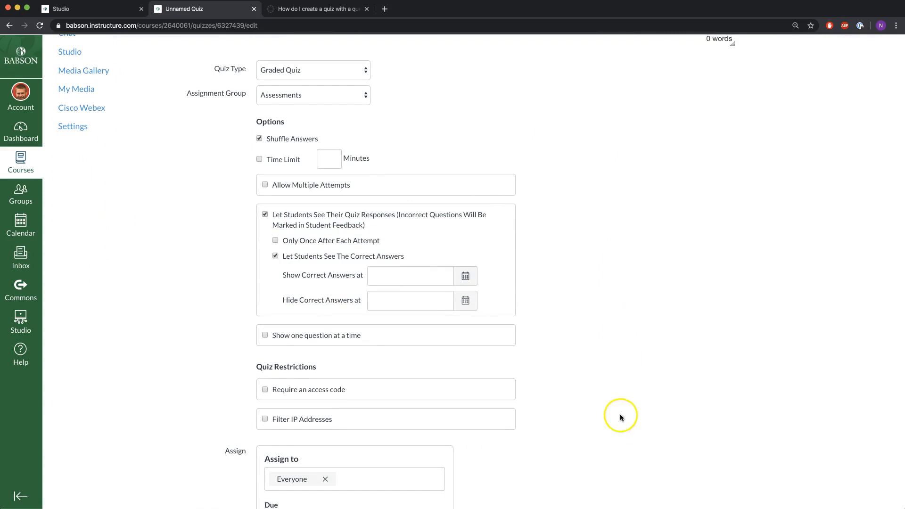
pyautogui.click(328, 70)
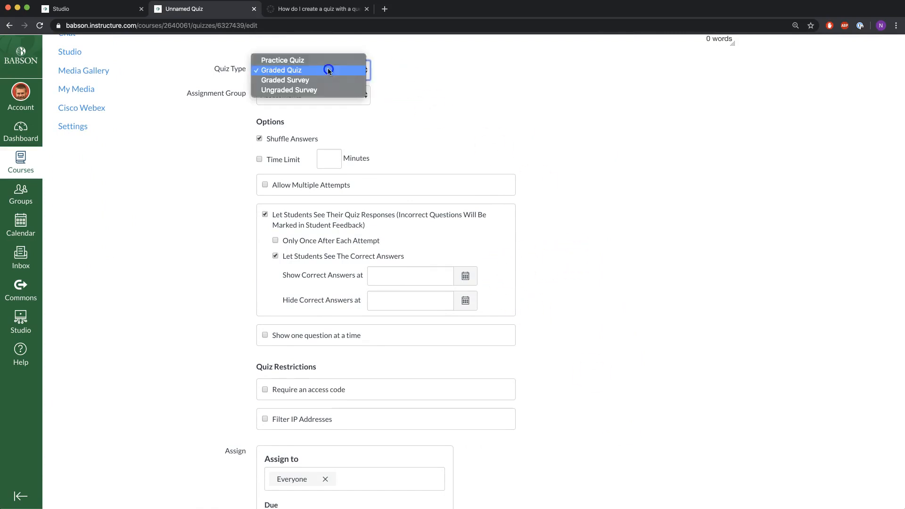
pyautogui.click(329, 70)
pyautogui.click(320, 95)
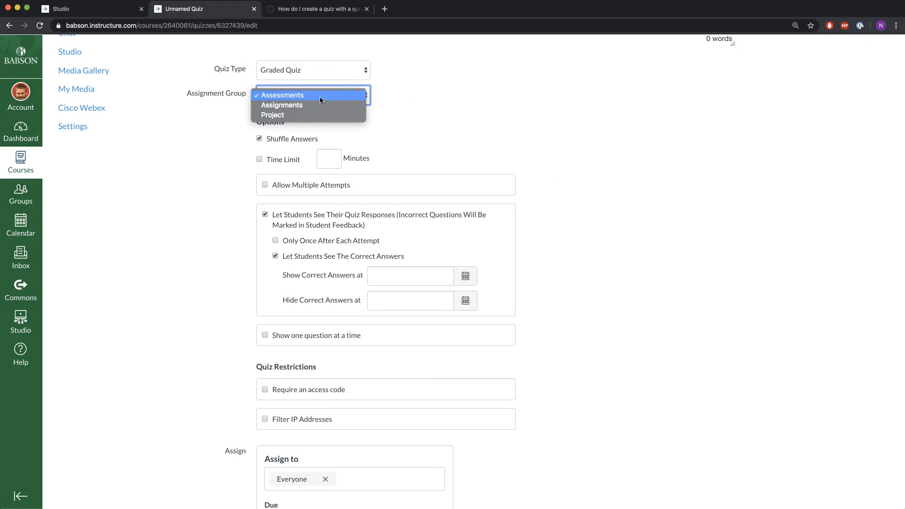
pyautogui.click(319, 96)
# - Examine the quiz's time limit, attempts, answer visibility, restrictions and assignment date options
pyautogui.scroll(-1, 437, 132)
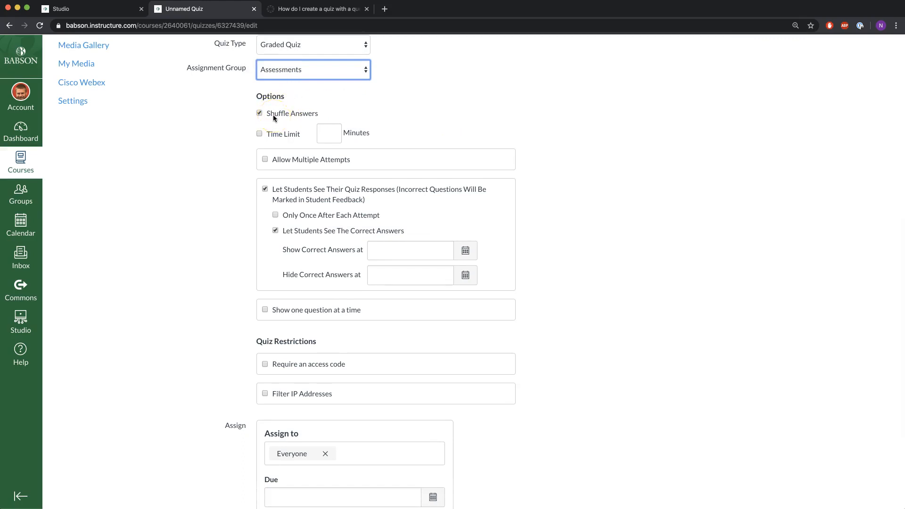
pyautogui.click(260, 133)
pyautogui.scroll(-2, 268, 278)
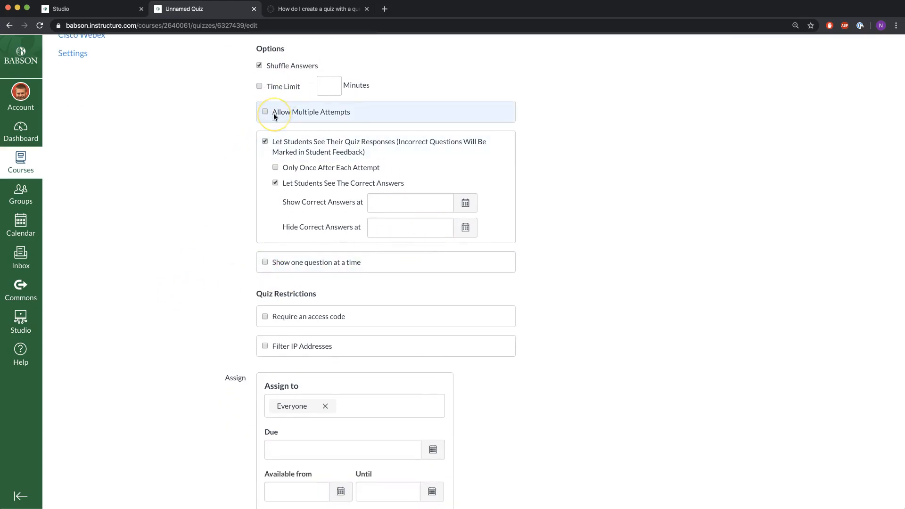
pyautogui.scroll(-3, 268, 415)
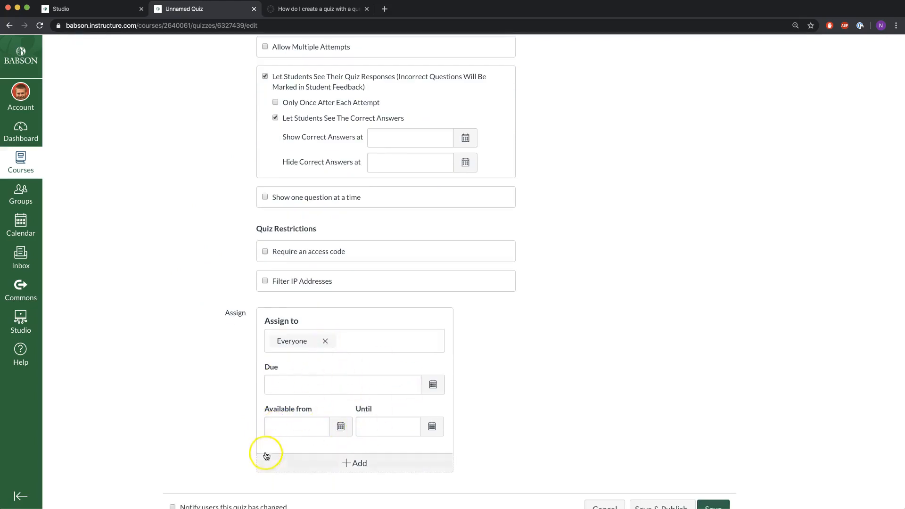
pyautogui.scroll(1, 630, 381)
pyautogui.scroll(1, 631, 380)
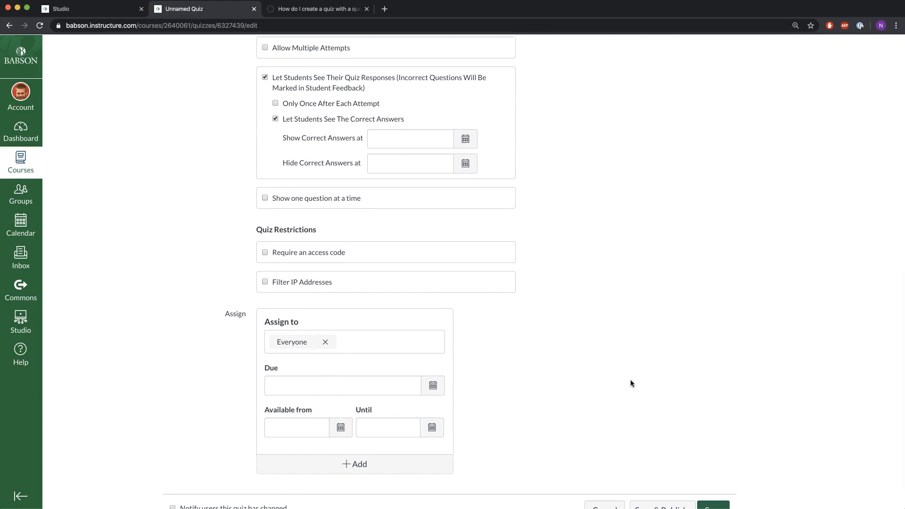
pyautogui.scroll(2, 631, 382)
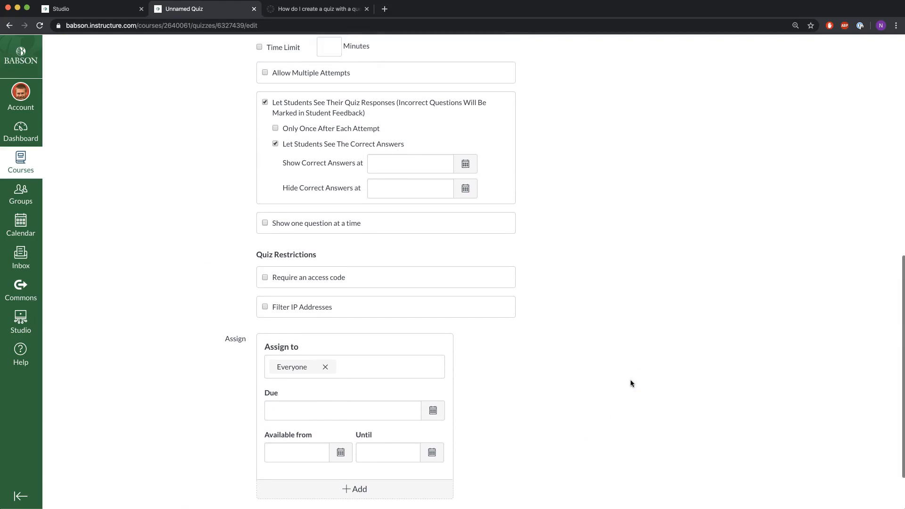
pyautogui.scroll(7, 630, 380)
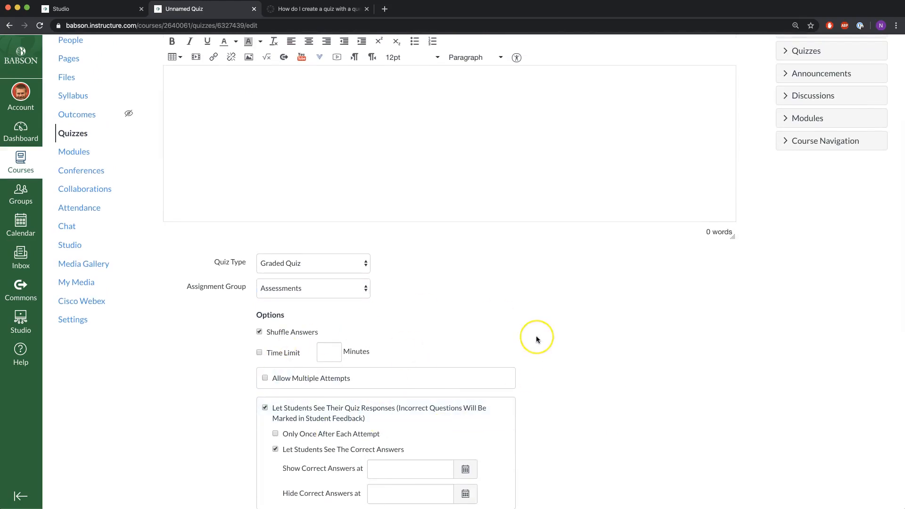
pyautogui.scroll(3, 536, 336)
pyautogui.scroll(1, 536, 339)
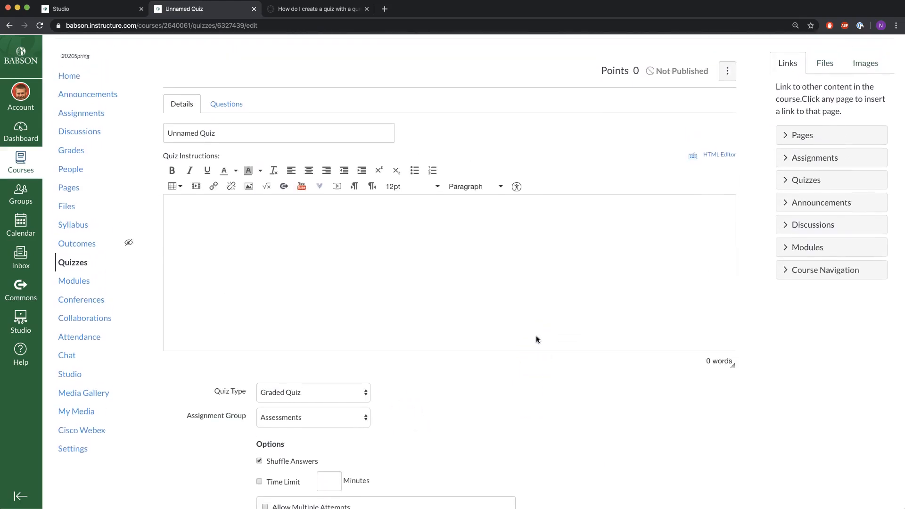
pyautogui.scroll(1, 532, 332)
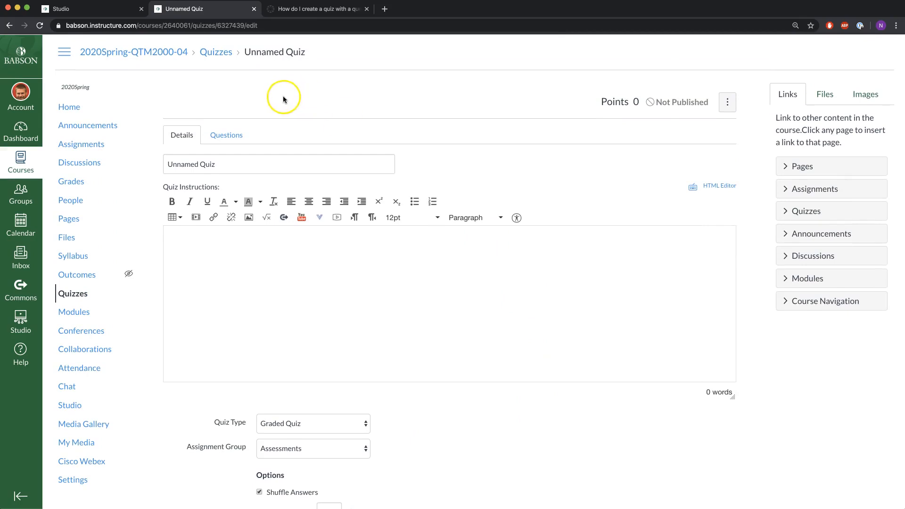
# - Add a new question group to the quiz and link it to the Categorical Performance question bank
pyautogui.click(225, 135)
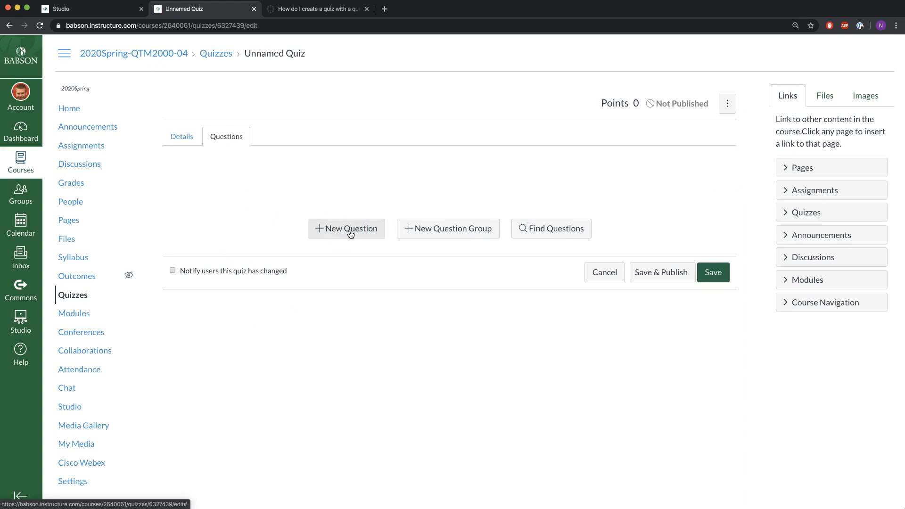
pyautogui.click(348, 230)
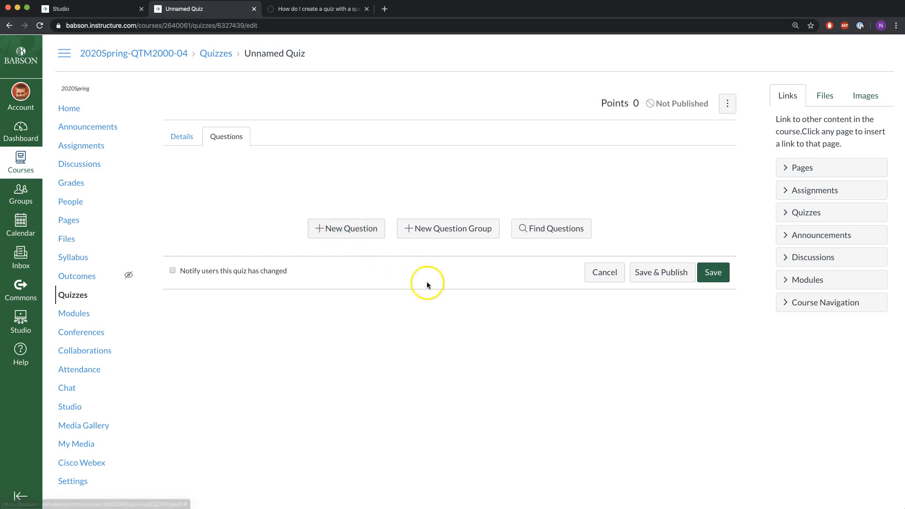
pyautogui.click(430, 230)
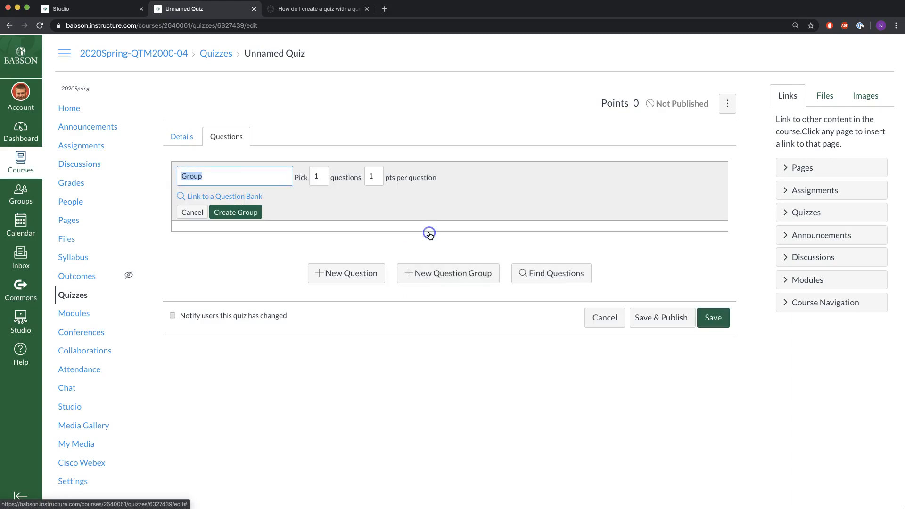
pyautogui.click(221, 197)
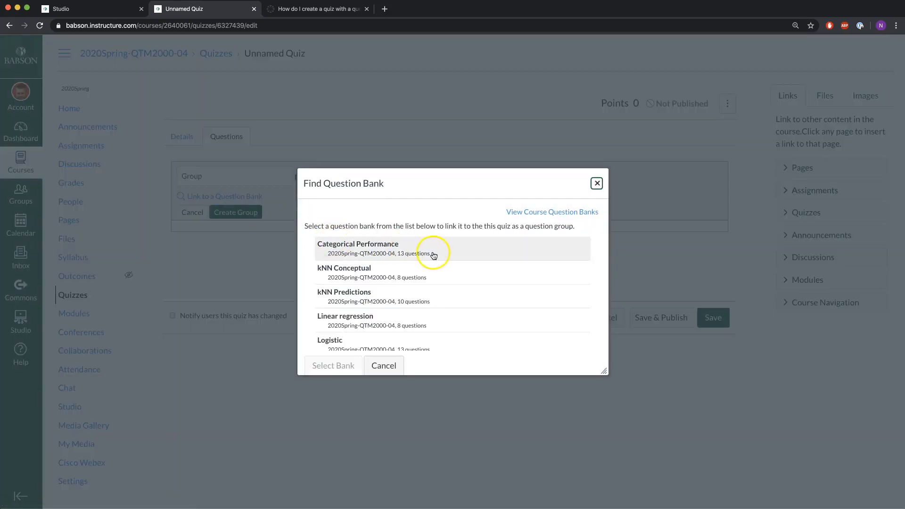
pyautogui.click(466, 252)
pyautogui.click(322, 368)
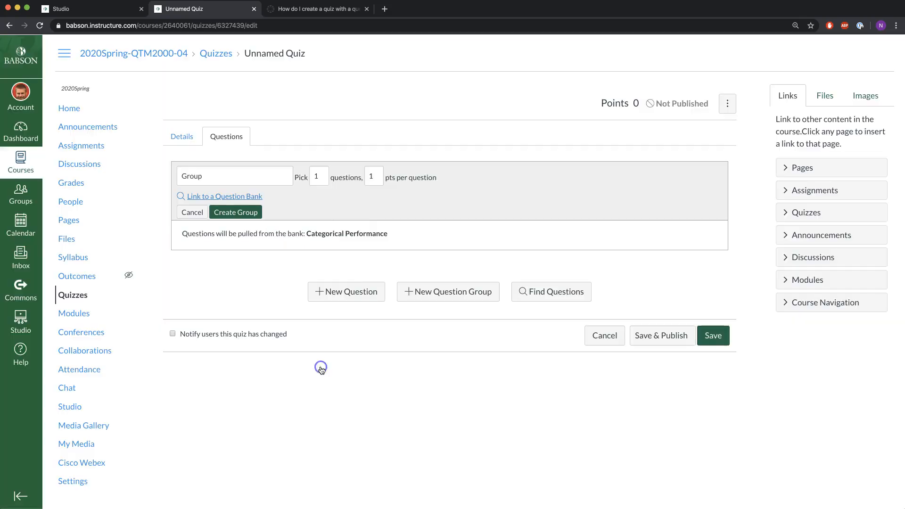
# - Create the group with 5 picked questions at 2 points per question, and save the quiz without publishing
pyautogui.click(323, 177)
pyautogui.press('BackSpace')
pyautogui.write('5')
pyautogui.click(374, 176)
pyautogui.press('BackSpace')
pyautogui.write('2')
pyautogui.click(408, 208)
pyautogui.click(229, 213)
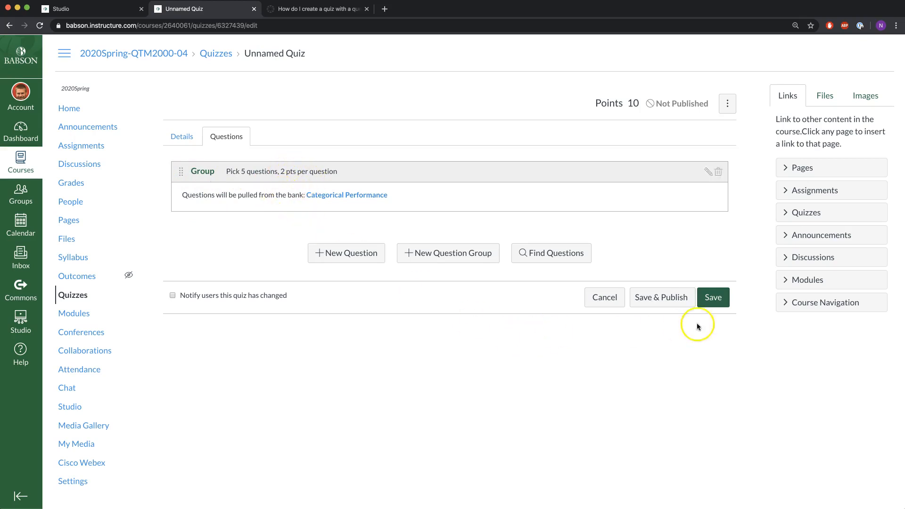
pyautogui.click(712, 298)
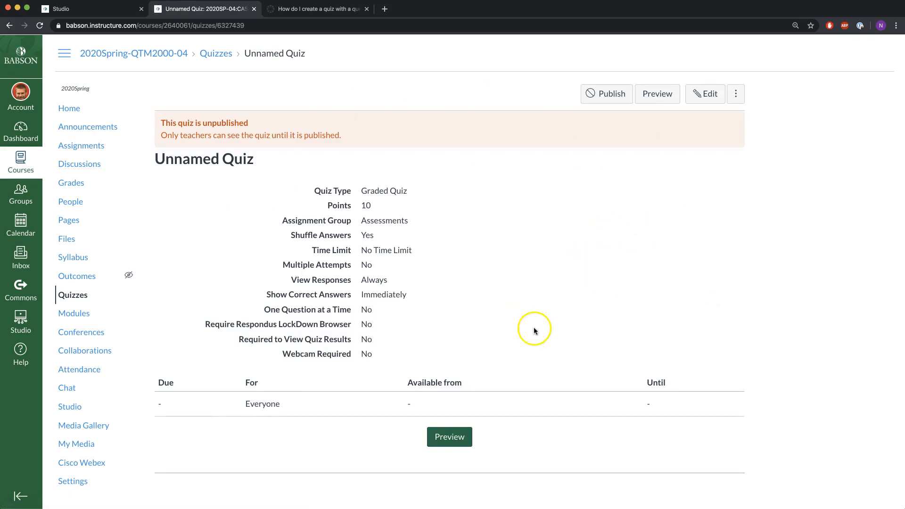
# - Preview the quiz and look through all the questions drawn from the bank
pyautogui.click(450, 437)
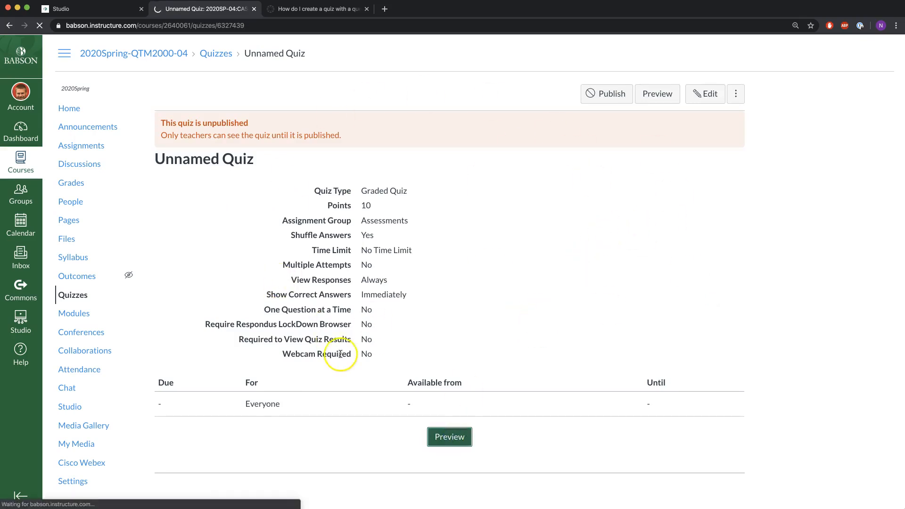
pyautogui.scroll(-5, 345, 371)
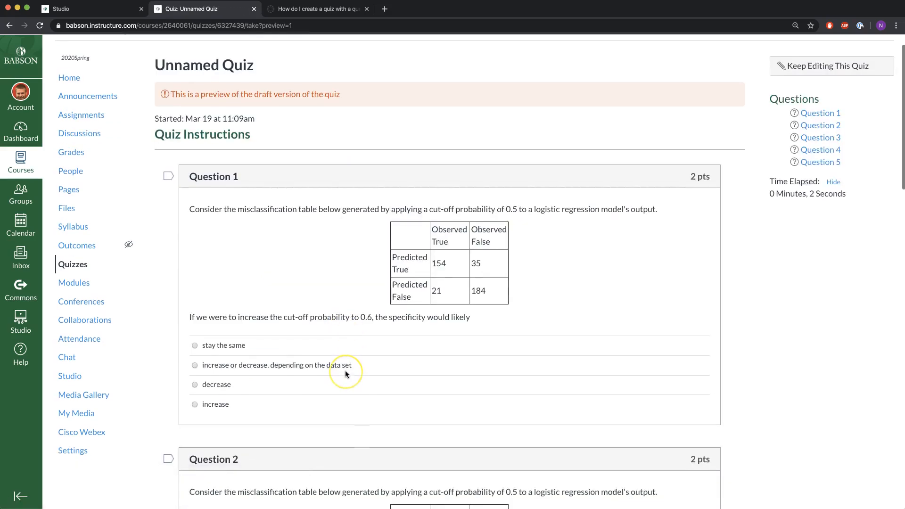
pyautogui.scroll(5, 345, 370)
pyautogui.scroll(-15, 345, 370)
pyautogui.scroll(-14, 345, 374)
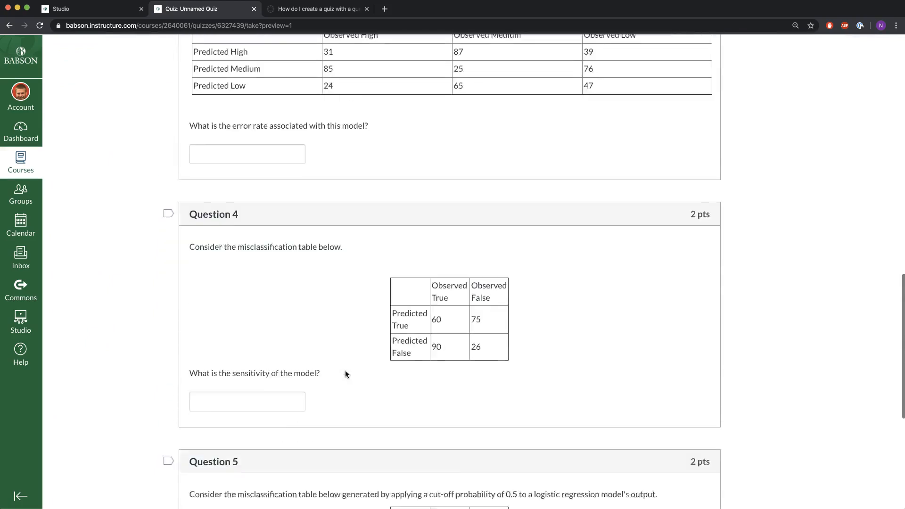
pyautogui.scroll(20, 345, 370)
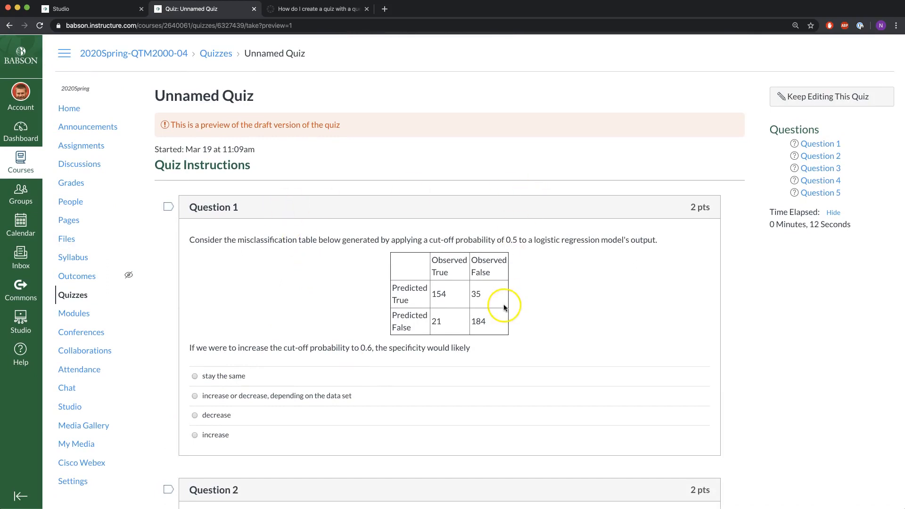
pyautogui.scroll(-20, 429, 229)
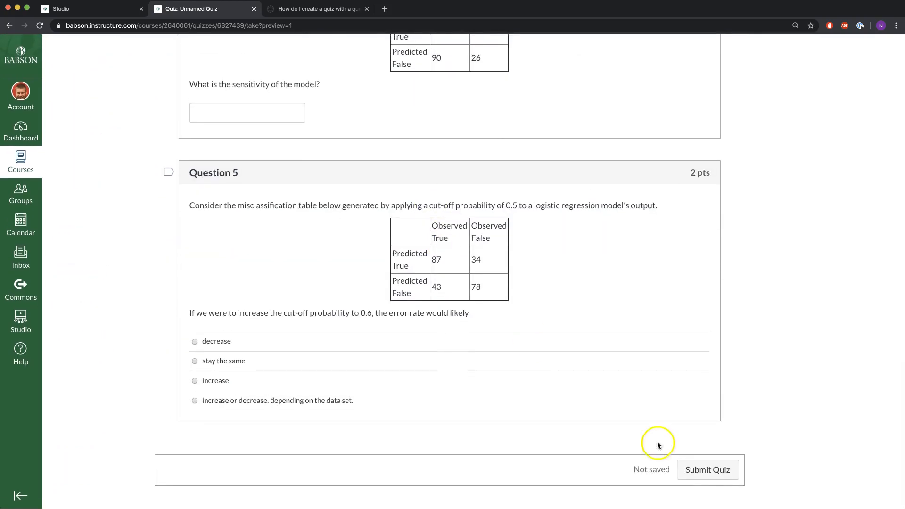
pyautogui.scroll(20, 606, 401)
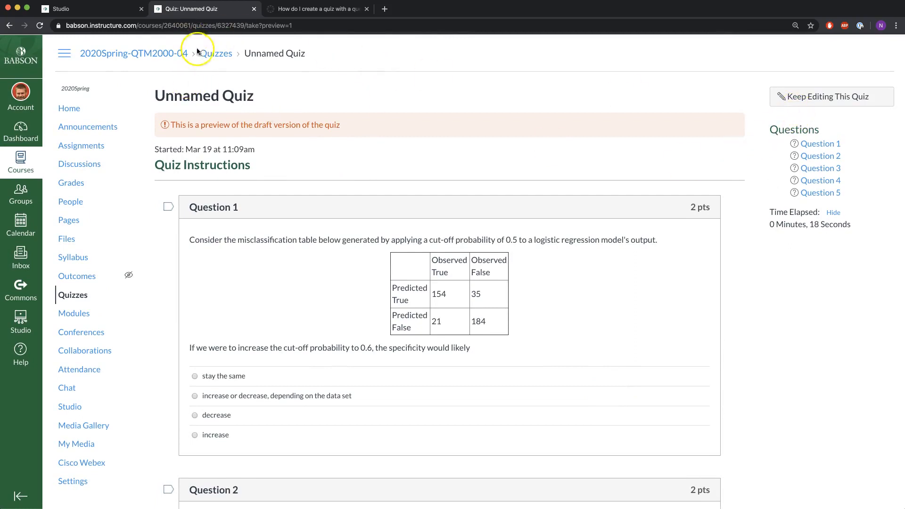
# - Return to the course's quiz list, reopen the 10-point quiz and preview it again to check the first question drawn
pyautogui.click(211, 54)
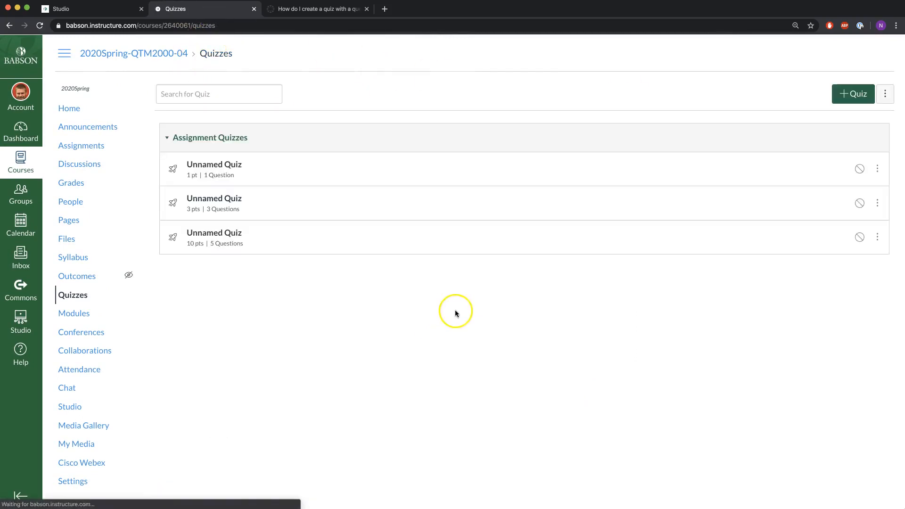
pyautogui.click(278, 239)
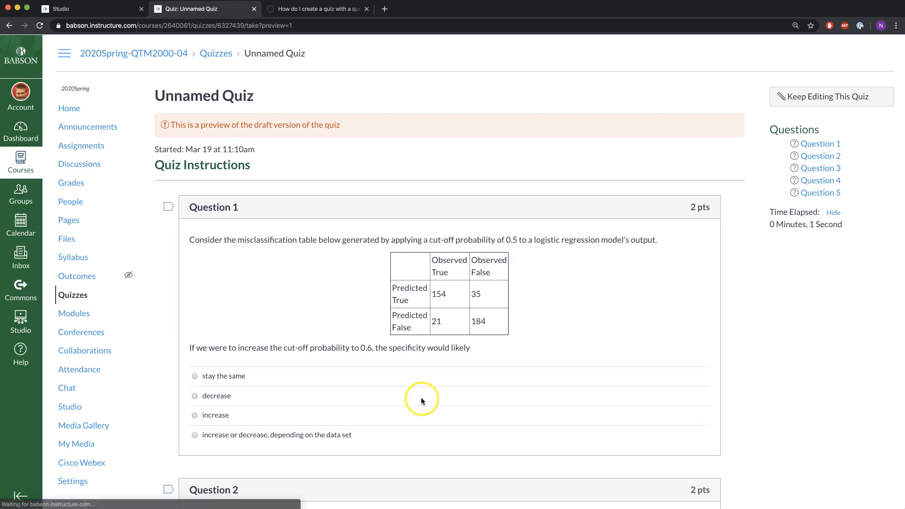
pyautogui.moveTo(433, 292); pyautogui.dragTo(484, 295)
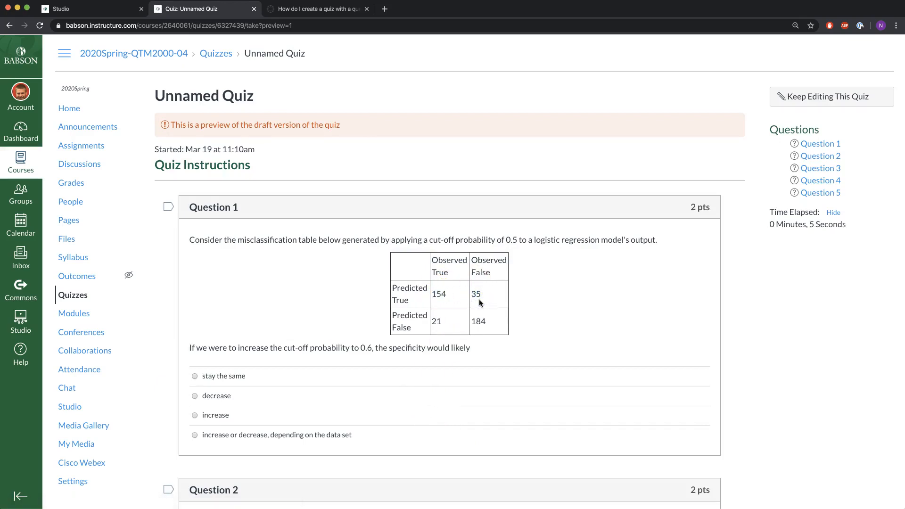
# - Restart the 10-point quiz's preview from the quiz list and compare its first question with the one in the previous preview
pyautogui.click(214, 56)
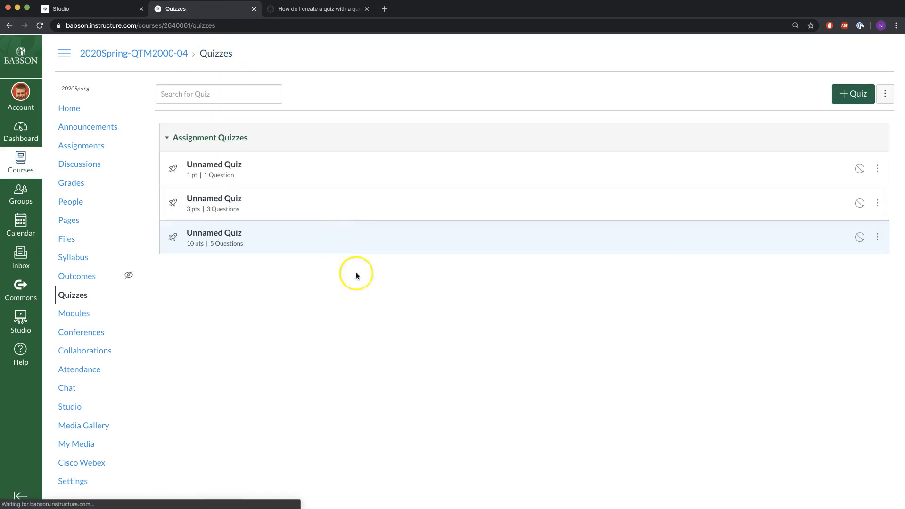
pyautogui.click(303, 245)
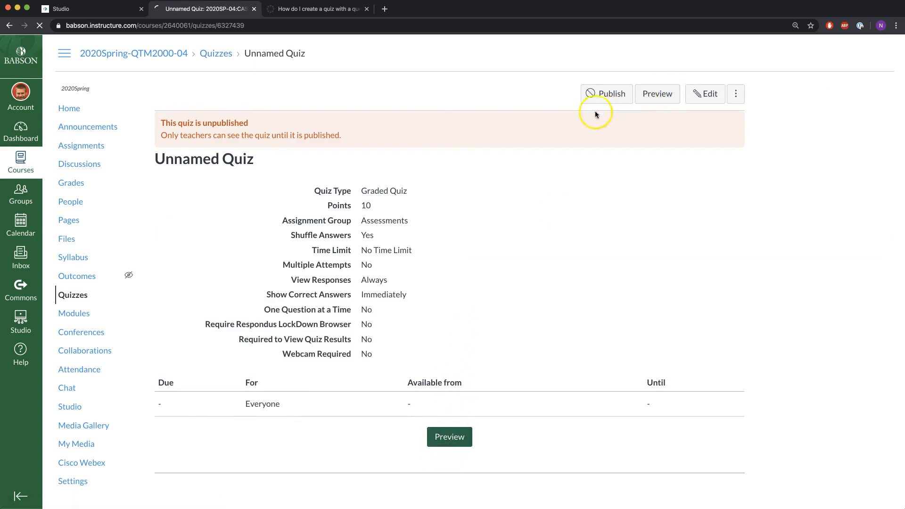
pyautogui.click(440, 438)
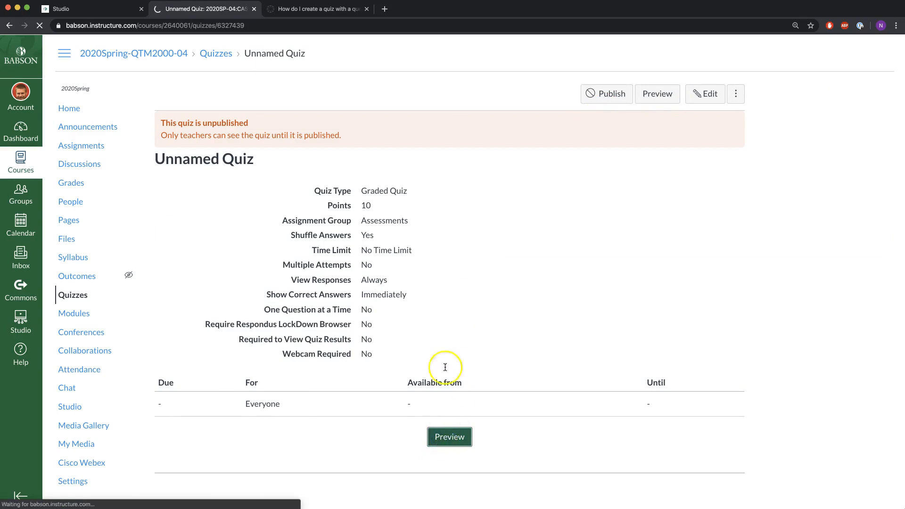
pyautogui.scroll(-3, 457, 336)
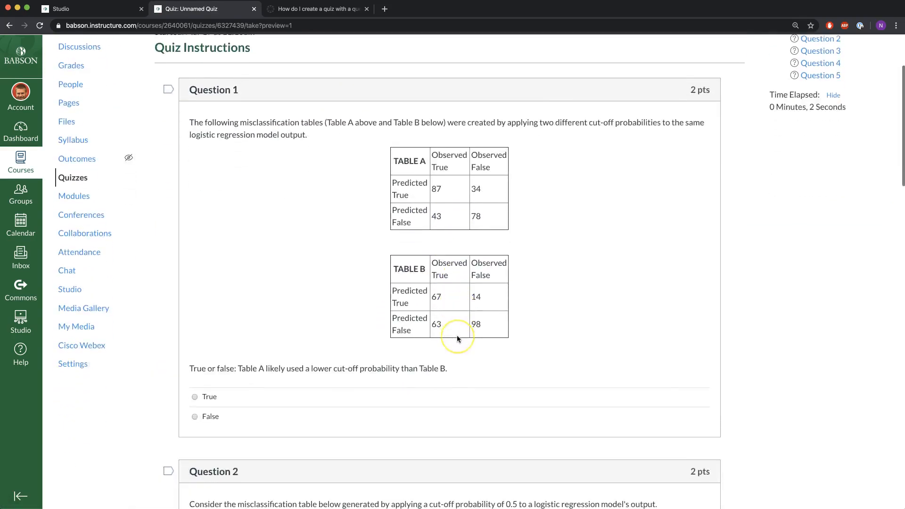
pyautogui.scroll(1, 456, 337)
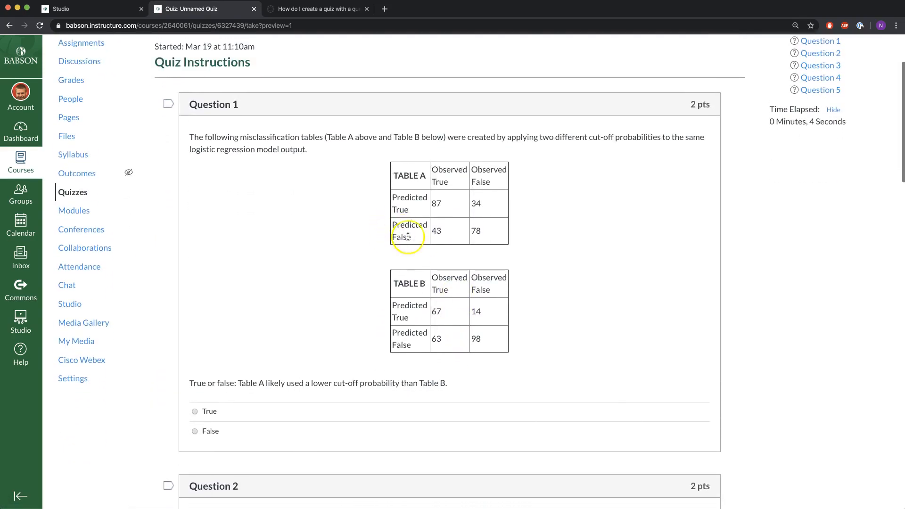
pyautogui.scroll(-1, 345, 228)
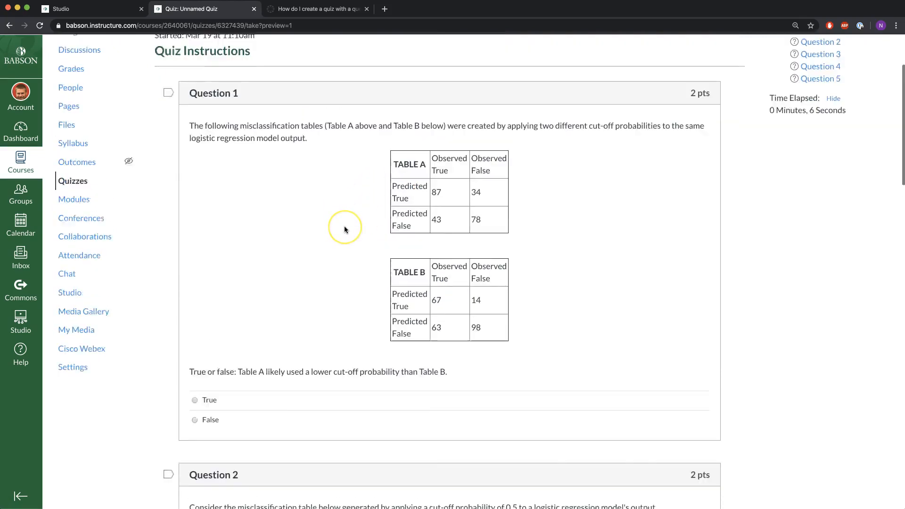
pyautogui.scroll(3, 345, 229)
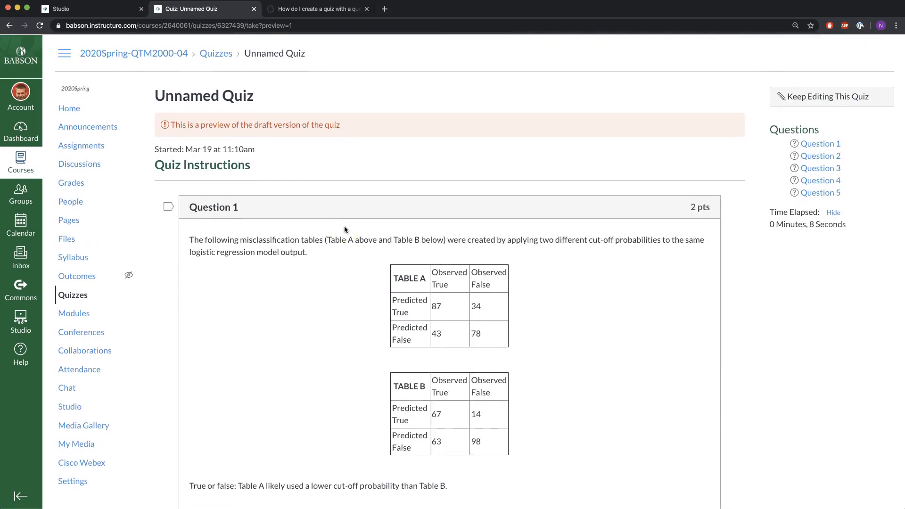
# - Go back to the quiz list, open the 10-point quiz and launch one more preview for another random draw
pyautogui.click(217, 53)
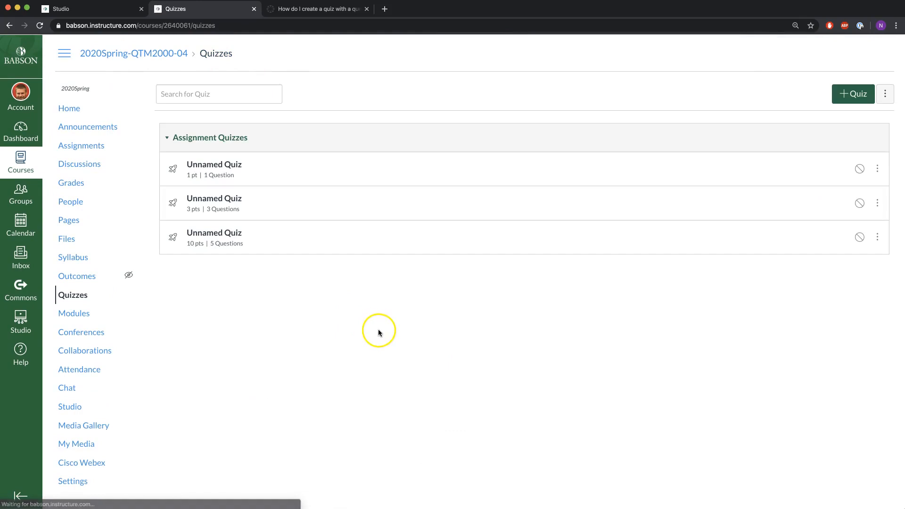
pyautogui.click(228, 232)
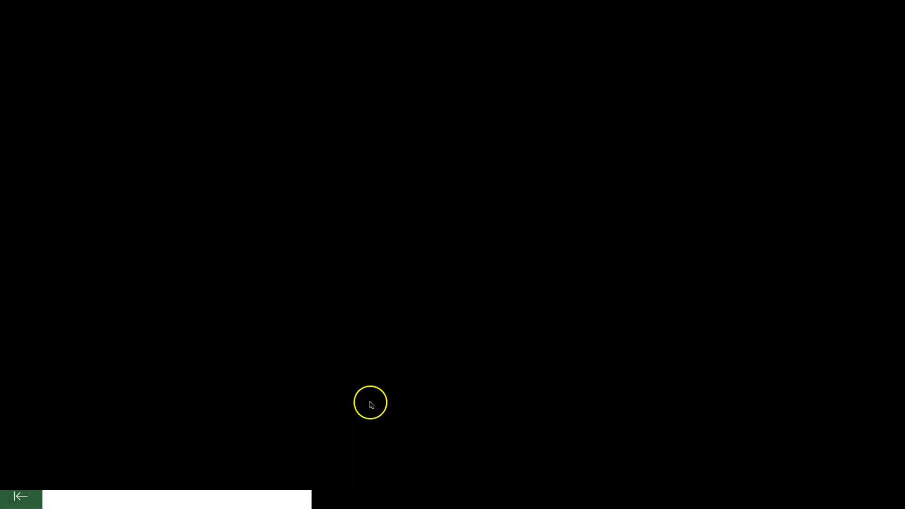
pyautogui.click(448, 437)
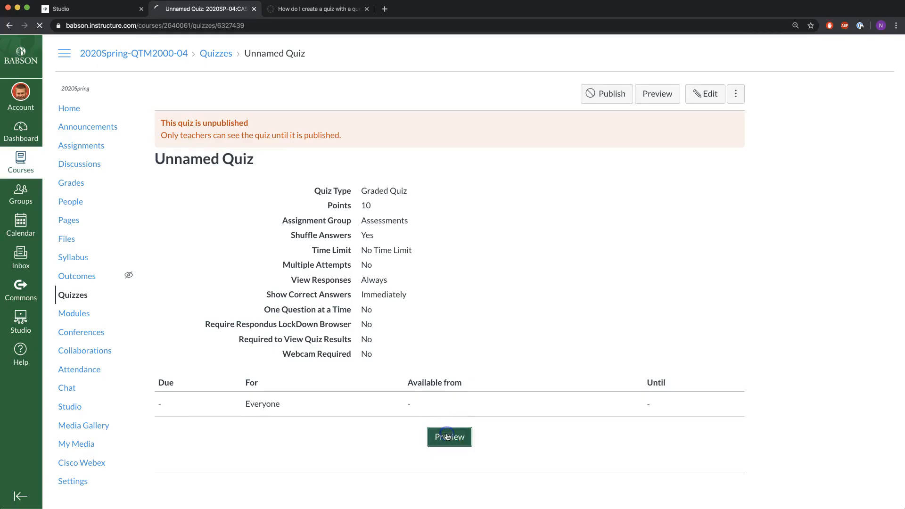